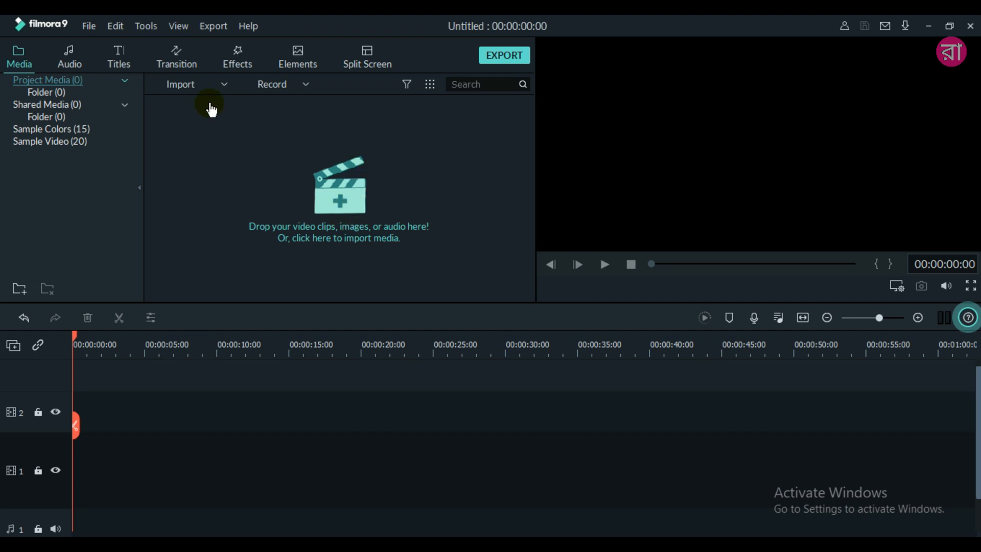
- Place the Black sample color at the start of video track 1 and the Title 41 preset above it on track 2
{"action": "left_click", "coordinate": [37, 129]}
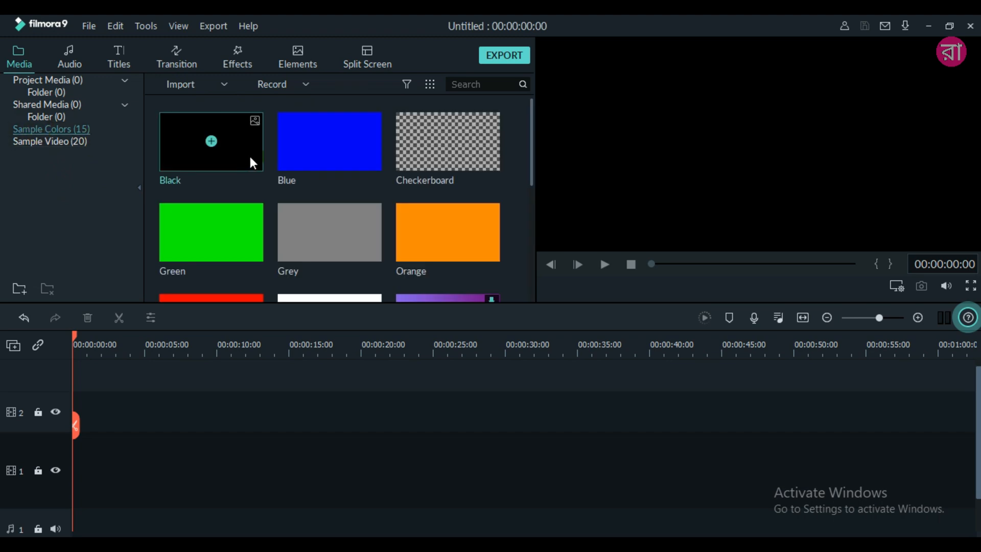
{"action": "left_click_drag", "start_coordinate": [229, 127], "coordinate": [73, 454]}
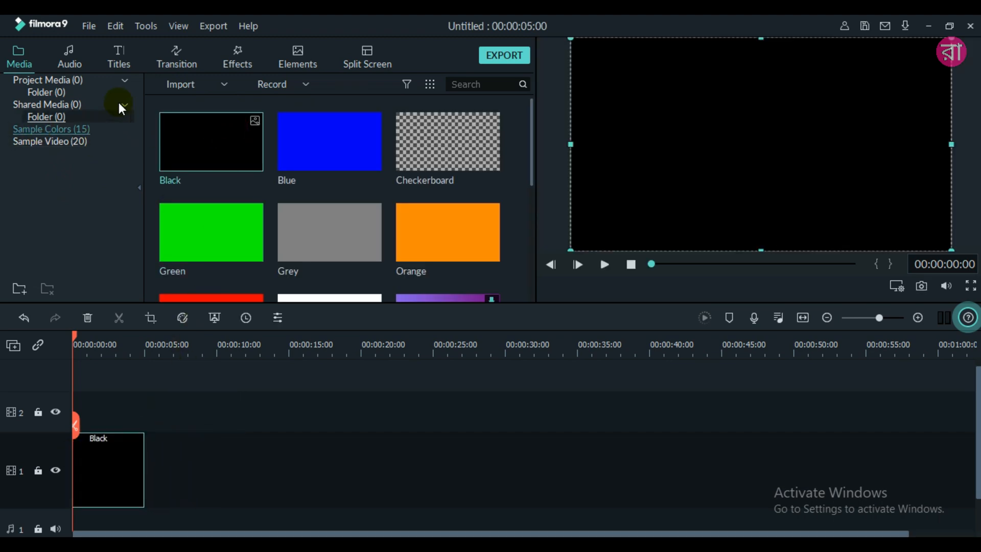
{"action": "left_click", "coordinate": [119, 57]}
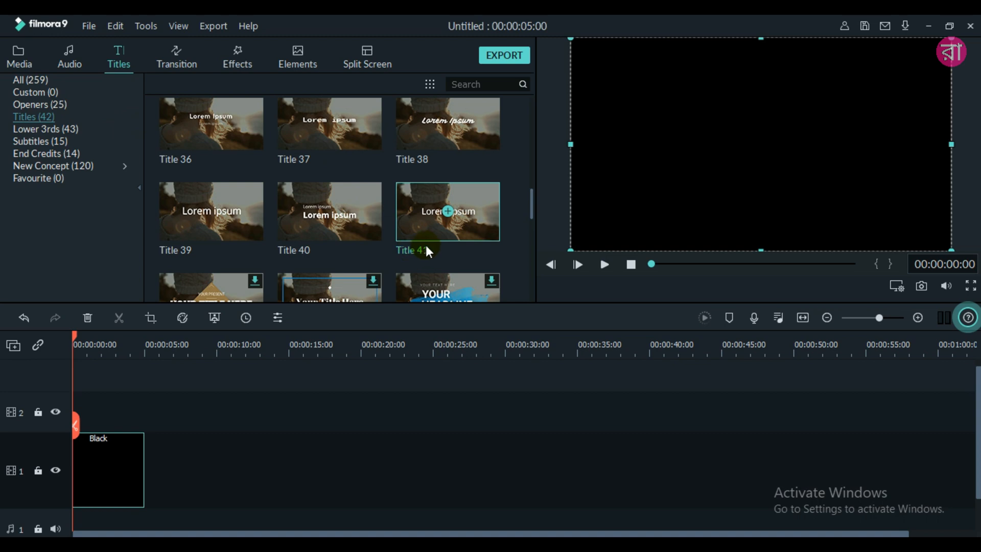
{"action": "left_click_drag", "start_coordinate": [415, 194], "coordinate": [82, 409]}
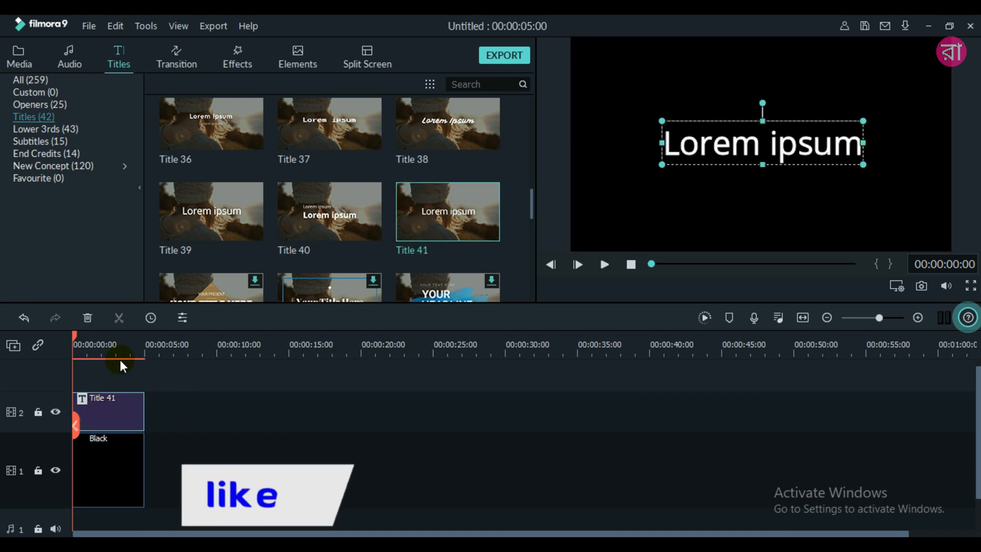
- Split the title and the Black clip at 00:00:03:00 and delete the remainder of both
{"action": "left_click_drag", "start_coordinate": [78, 336], "coordinate": [115, 338]}
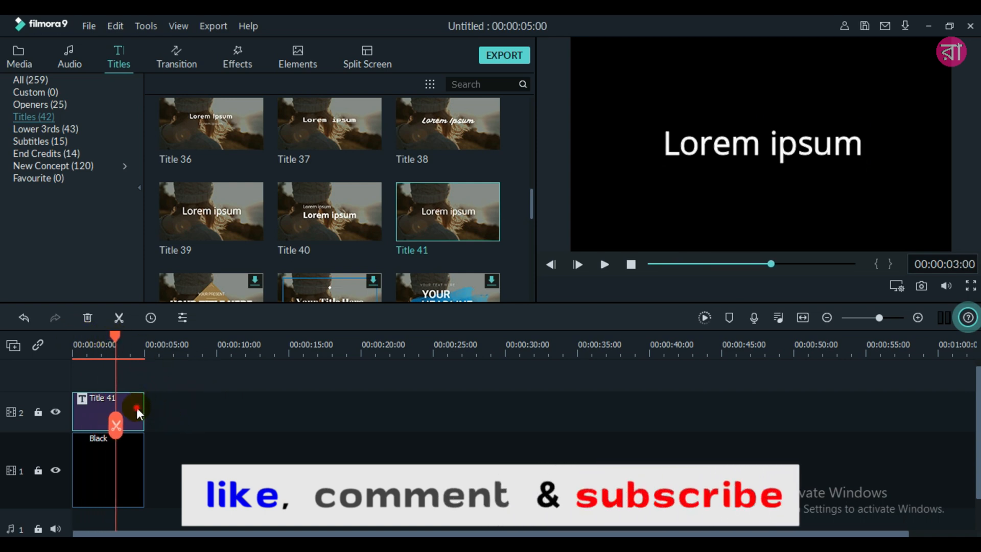
{"action": "left_click", "coordinate": [118, 317]}
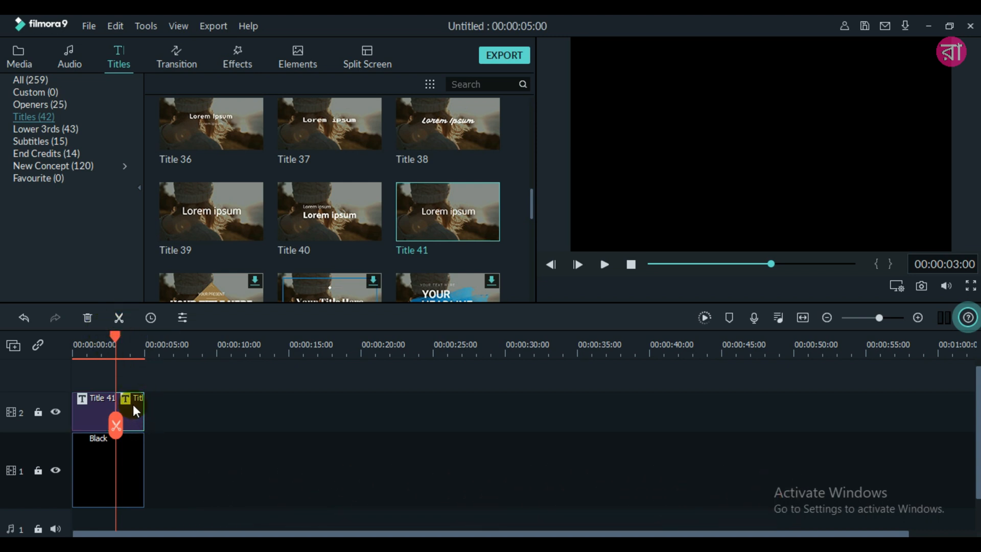
{"action": "left_click", "coordinate": [87, 319]}
{"action": "left_click", "coordinate": [131, 453]}
{"action": "left_click", "coordinate": [120, 317]}
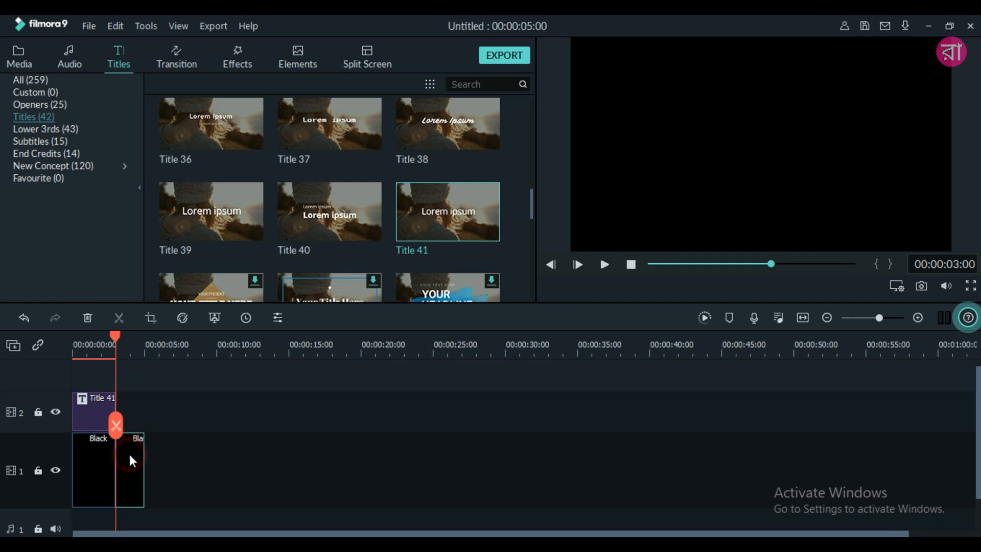
{"action": "left_click", "coordinate": [87, 317]}
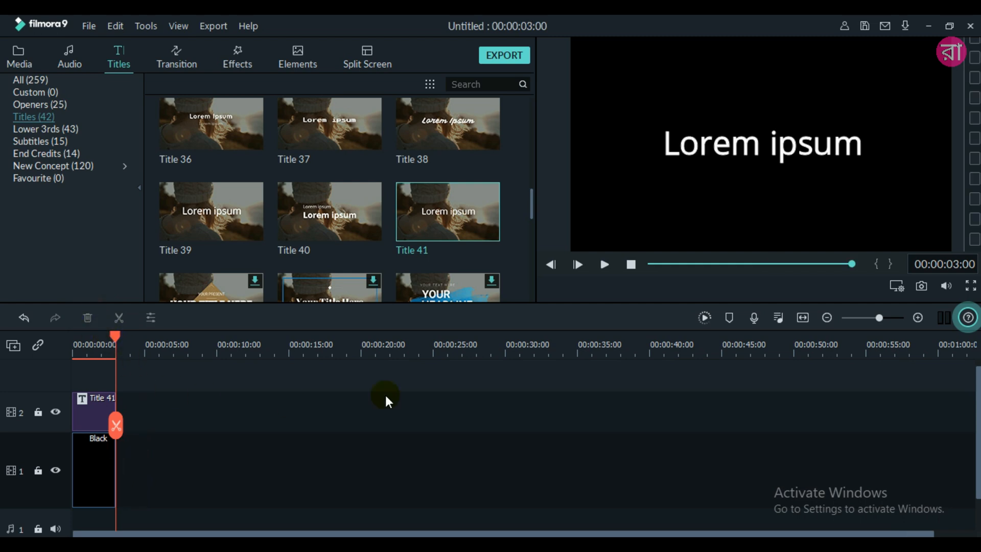
- Open the Title 41 clip in the advanced text editor and replace its text with FLICKER
{"action": "left_click", "coordinate": [802, 318]}
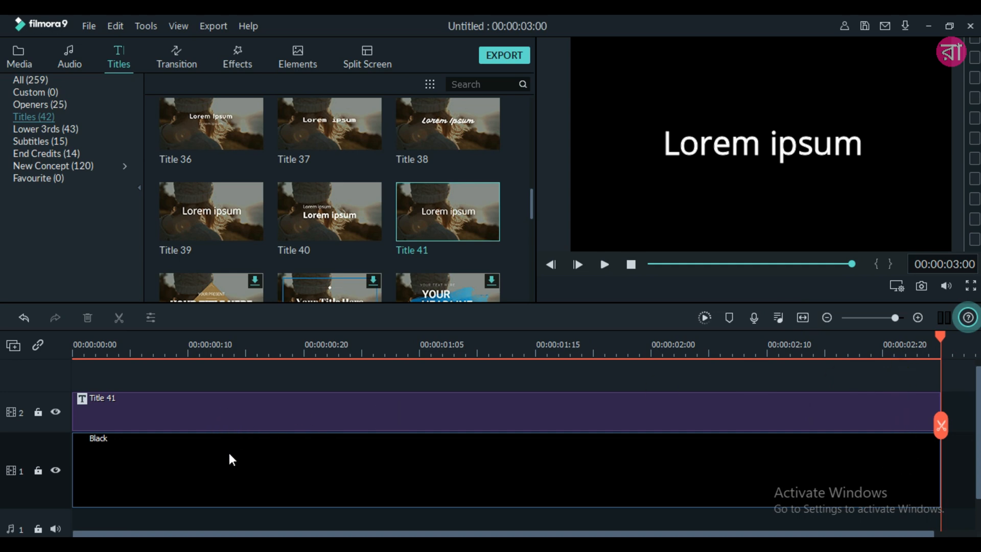
{"action": "left_click", "coordinate": [207, 405]}
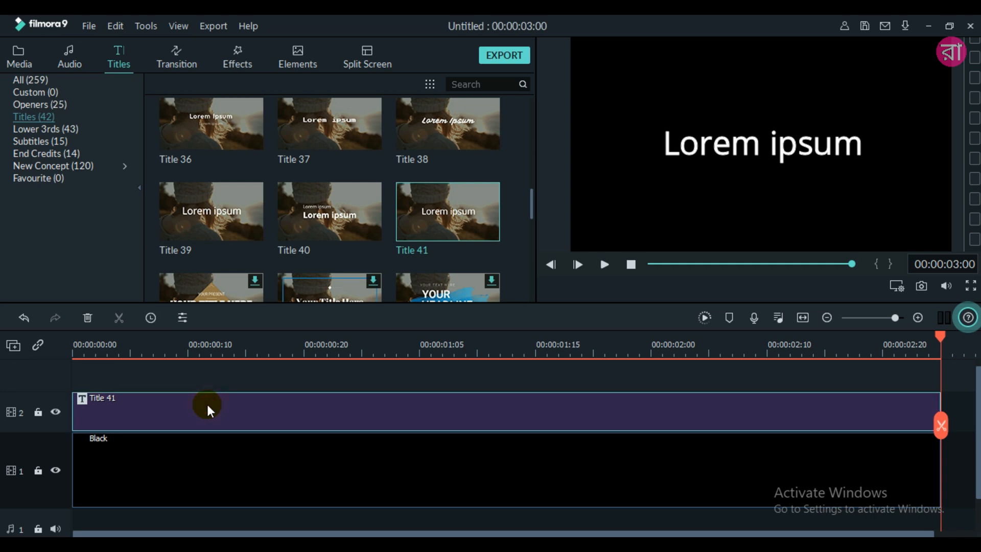
{"action": "double_click", "coordinate": [207, 404]}
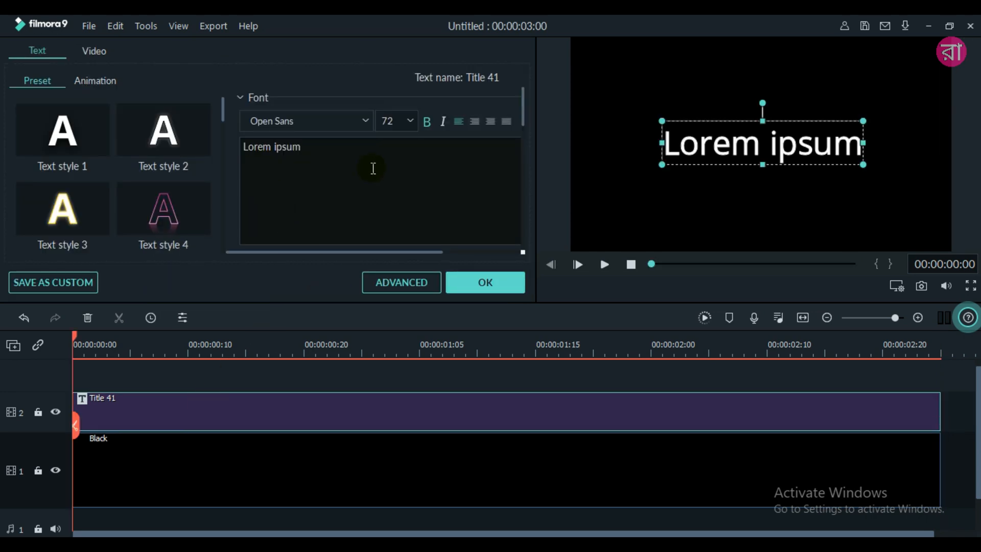
{"action": "left_click", "coordinate": [396, 287]}
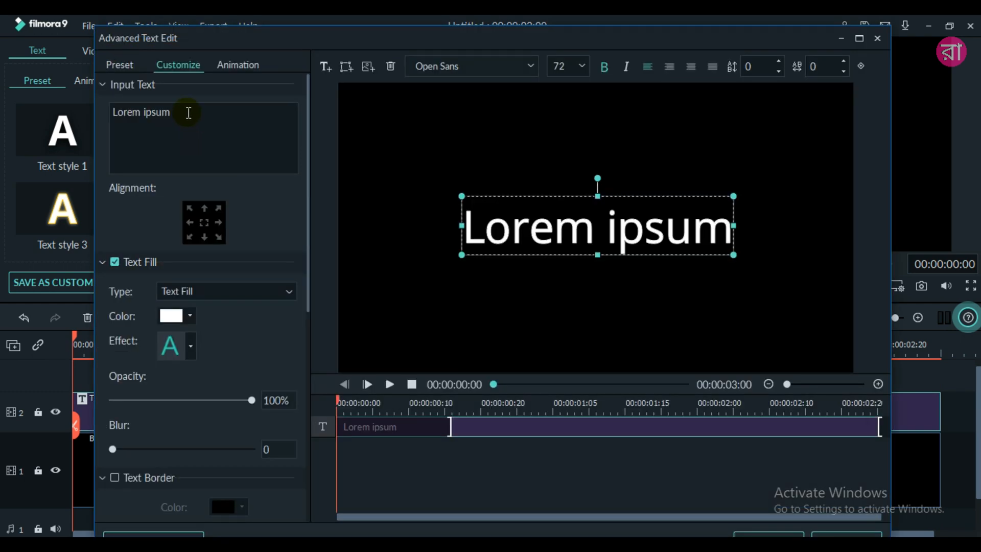
{"action": "left_click", "coordinate": [188, 113]}
{"action": "key", "text": "BackSpace"}
{"action": "key", "text": "BackSpace"}
{"action": "key", "text": "BackSpace"}
{"action": "key", "text": "BackSpace"}
{"action": "key", "text": "BackSpace"}
{"action": "key", "text": "BackSpace"}
{"action": "key", "text": "BackSpace"}
{"action": "key", "text": "BackSpace"}
{"action": "key", "text": "BackSpace"}
{"action": "key", "text": "BackSpace"}
{"action": "key", "text": "BackSpace"}
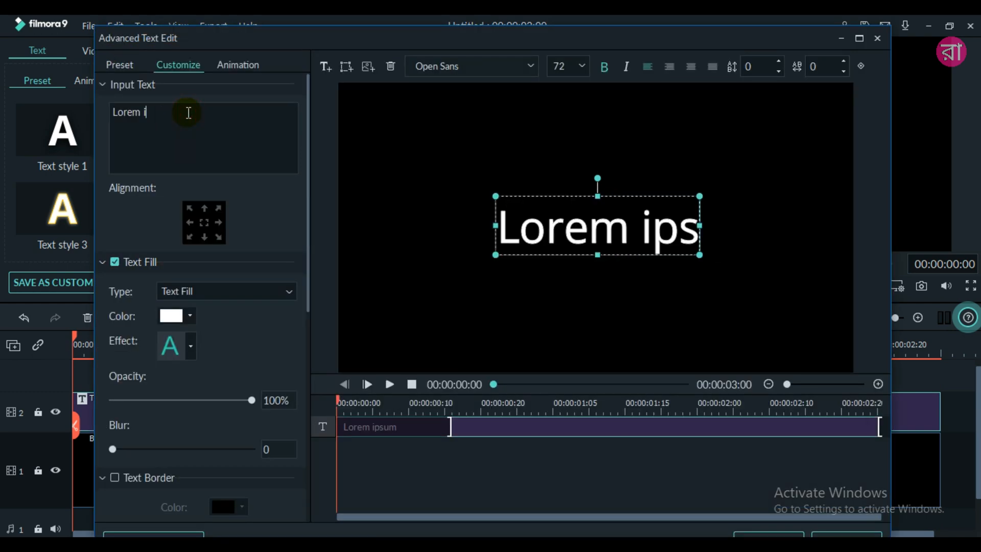
{"action": "type", "text": "FL"}
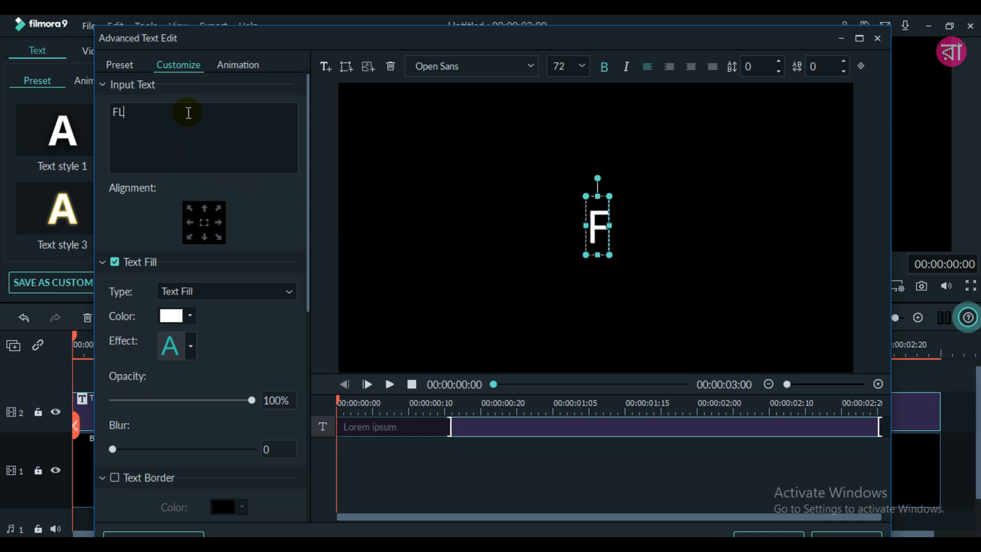
{"action": "type", "text": "ICKER"}
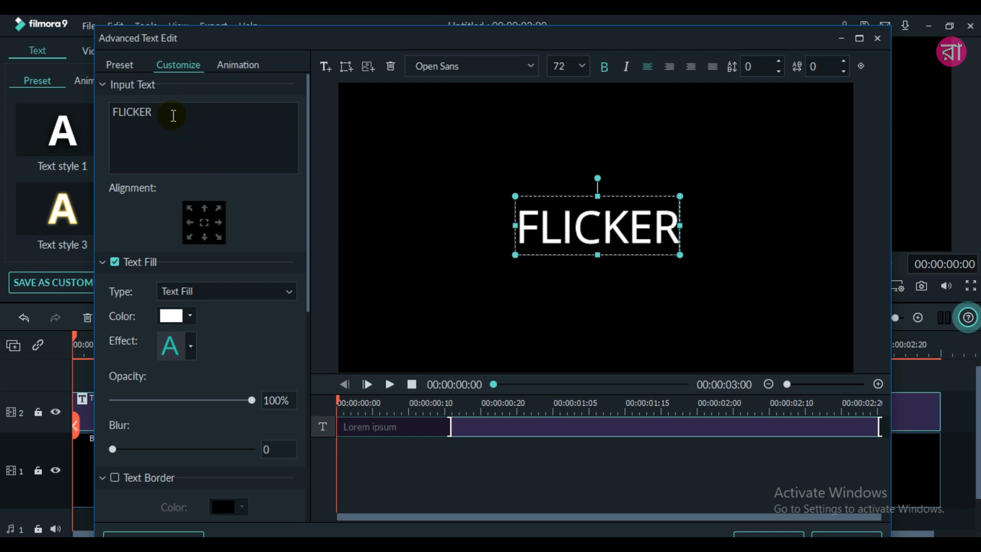
- Set the FLICKER text's font to Montserrat Bold
{"action": "left_click", "coordinate": [530, 66]}
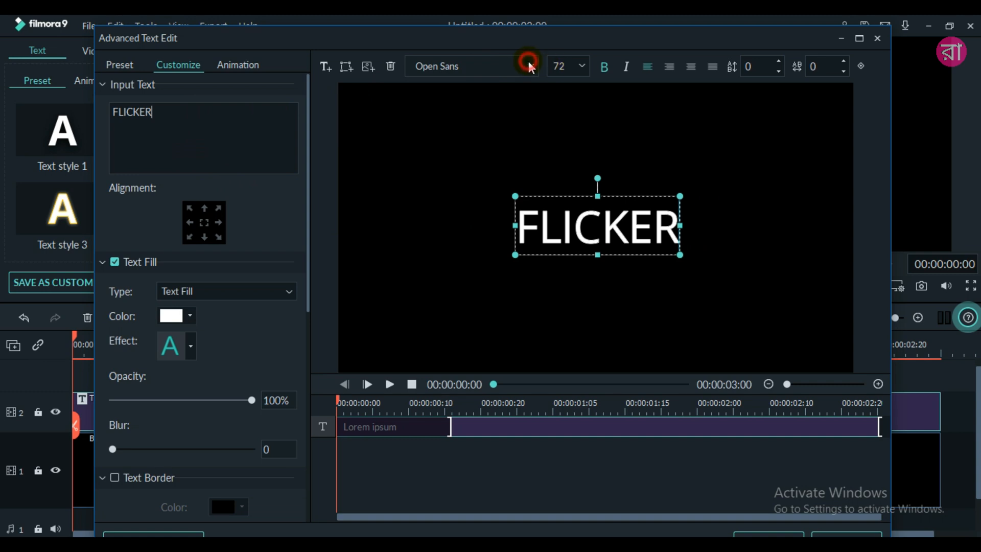
{"action": "scroll", "coordinate": [478, 191], "scroll_direction": "up", "scroll_amount": 3}
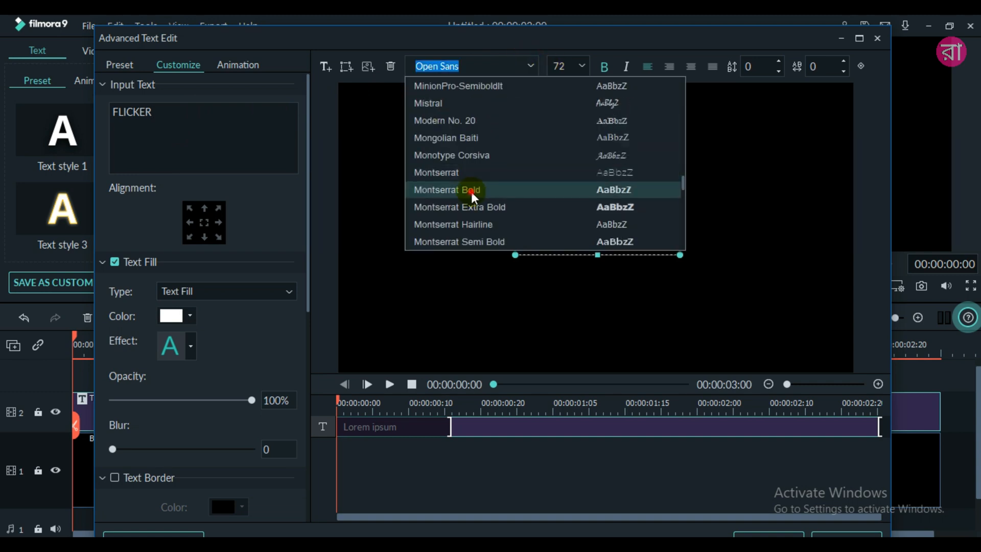
{"action": "left_click", "coordinate": [478, 192]}
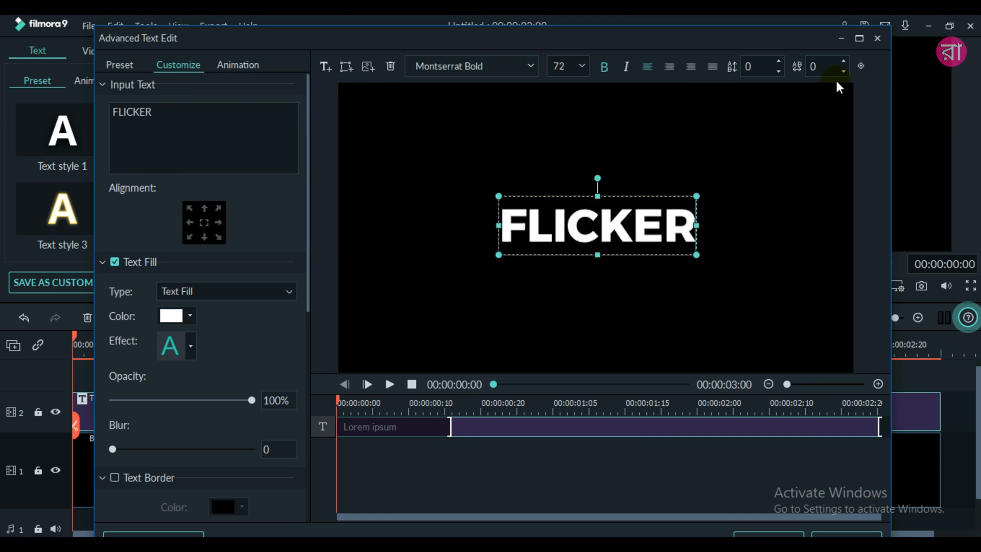
- Set the FLICKER text's letter spacing to 6 and its font size to 100
{"action": "left_click", "coordinate": [843, 61]}
{"action": "left_click", "coordinate": [843, 62]}
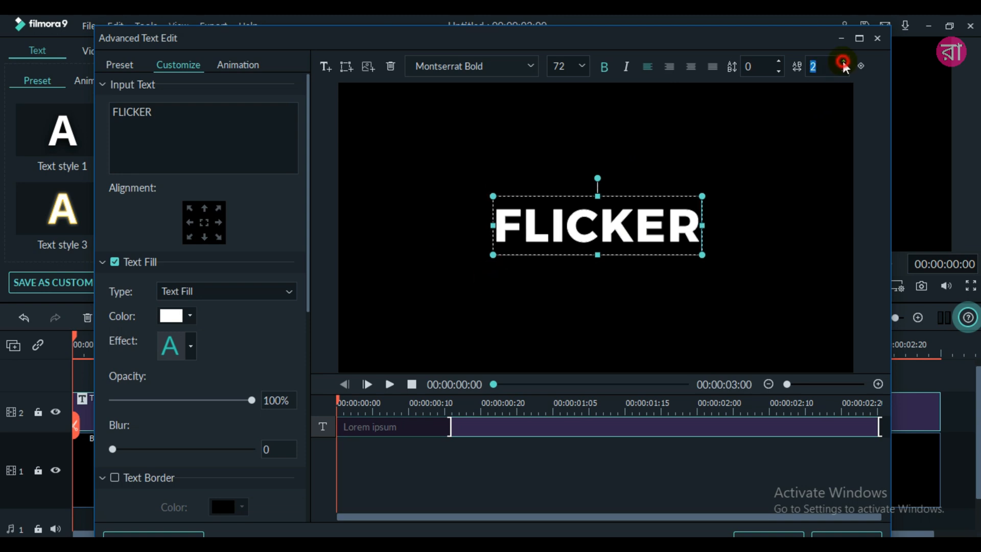
{"action": "left_click", "coordinate": [843, 62]}
{"action": "left_click", "coordinate": [844, 62]}
{"action": "left_click", "coordinate": [843, 62]}
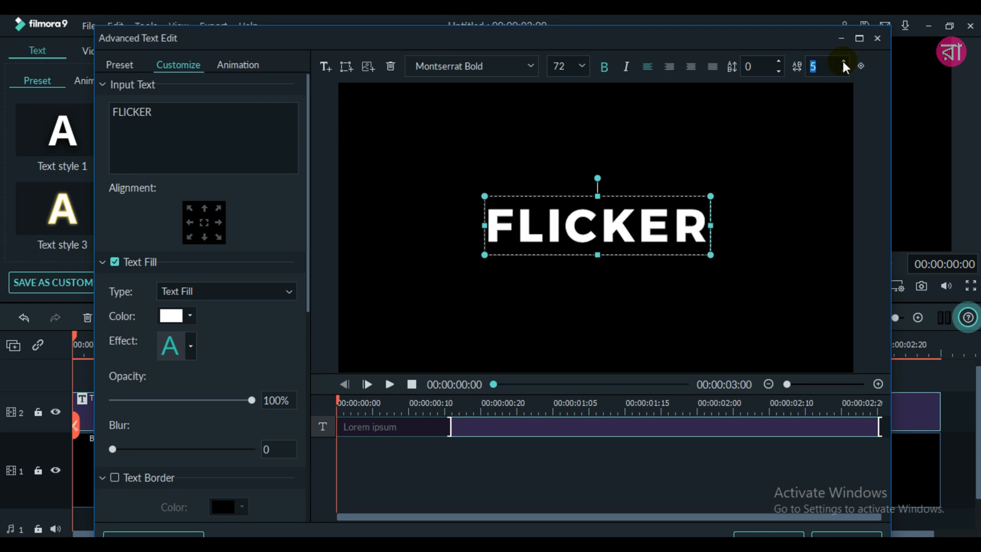
{"action": "left_click", "coordinate": [844, 62]}
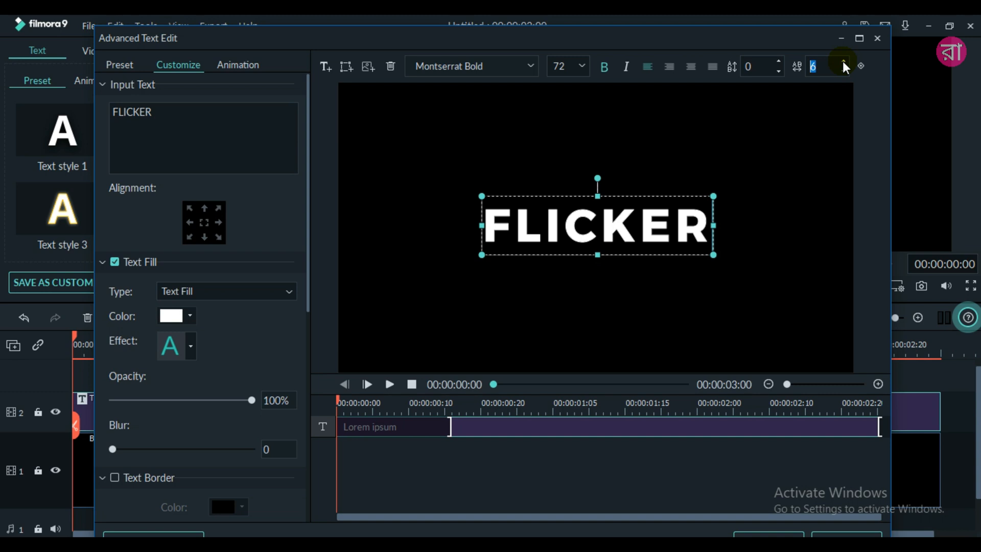
{"action": "left_click", "coordinate": [582, 66]}
{"action": "scroll", "coordinate": [581, 106], "scroll_direction": "down", "scroll_amount": 2}
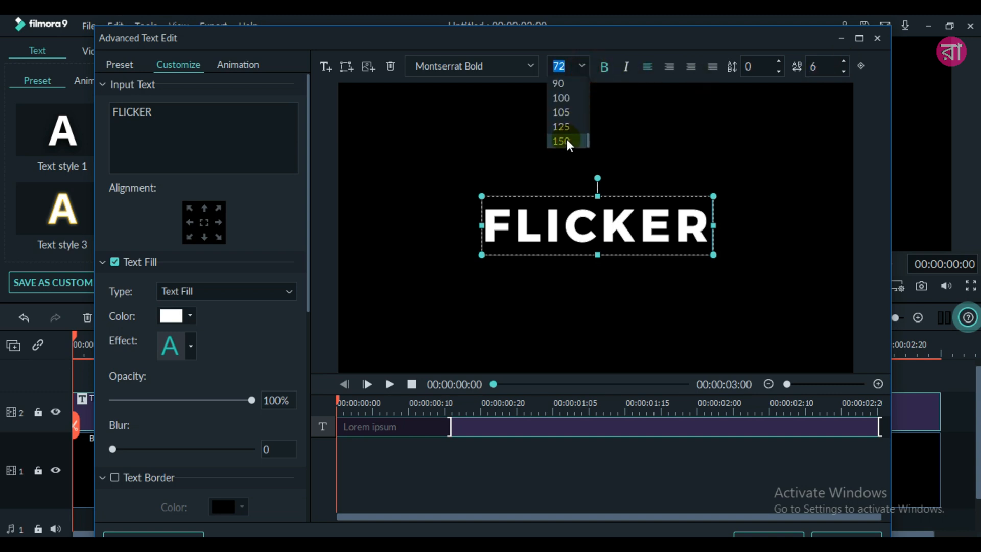
{"action": "left_click", "coordinate": [561, 98]}
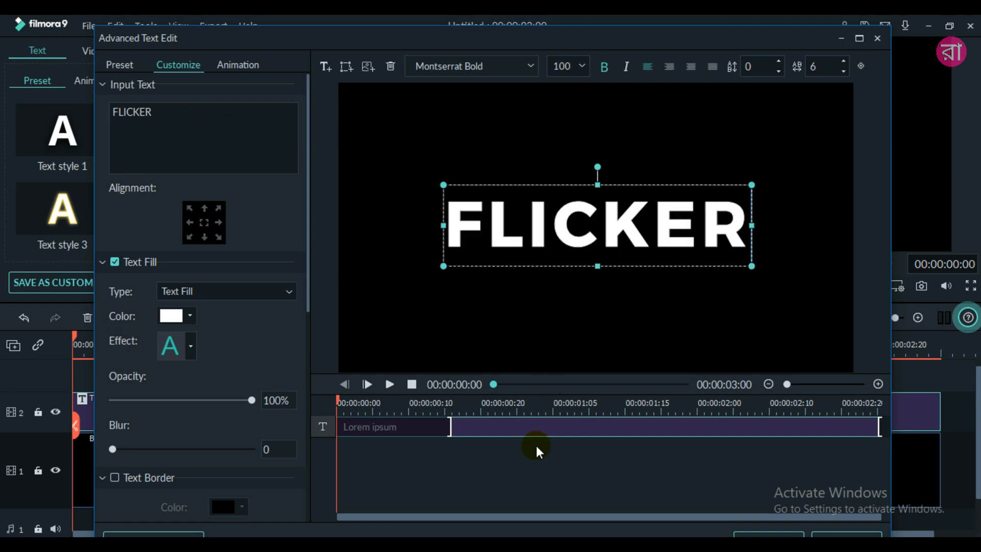
- Preview the title, apply the No Animation preset to the FLICKER text, and save the title edits
{"action": "left_click", "coordinate": [390, 384]}
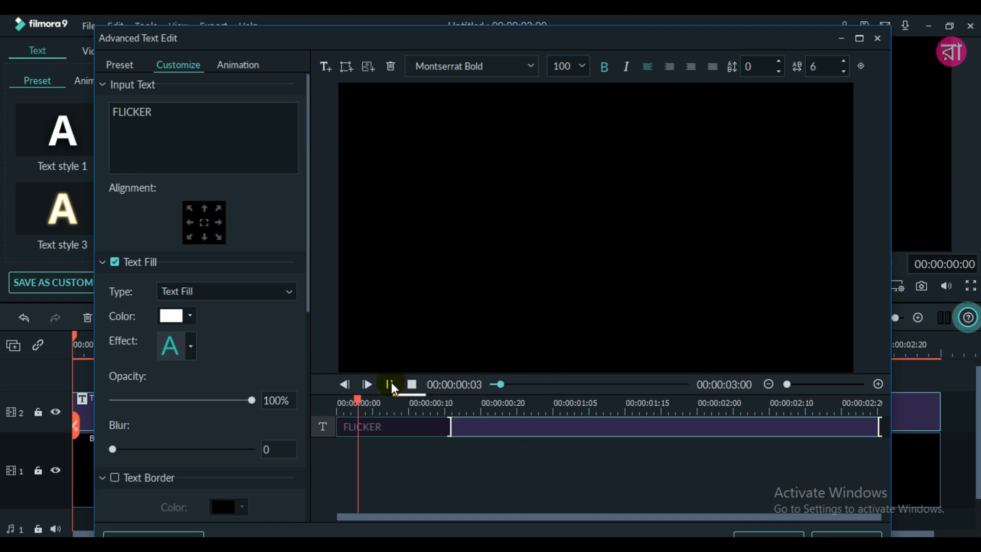
{"action": "left_click", "coordinate": [390, 384]}
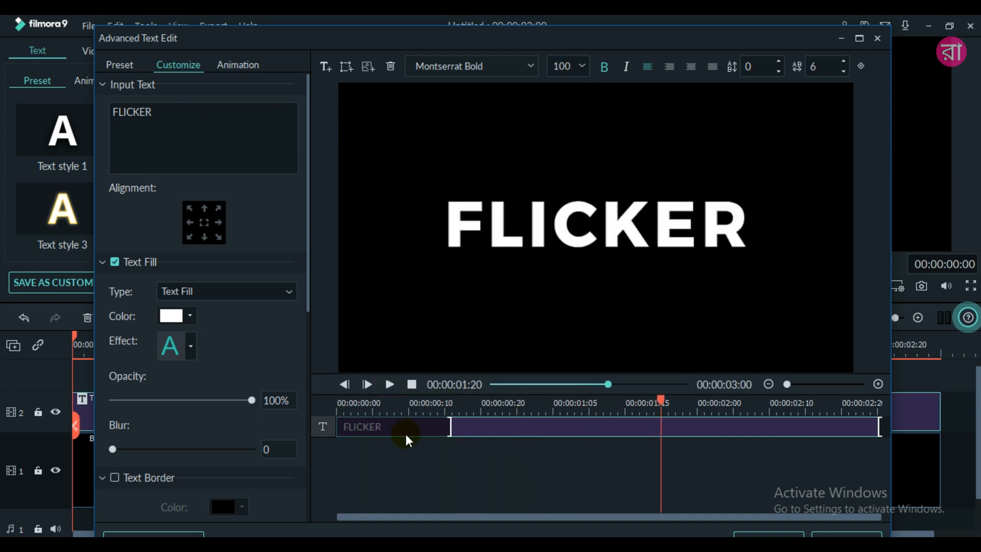
{"action": "left_click", "coordinate": [541, 435]}
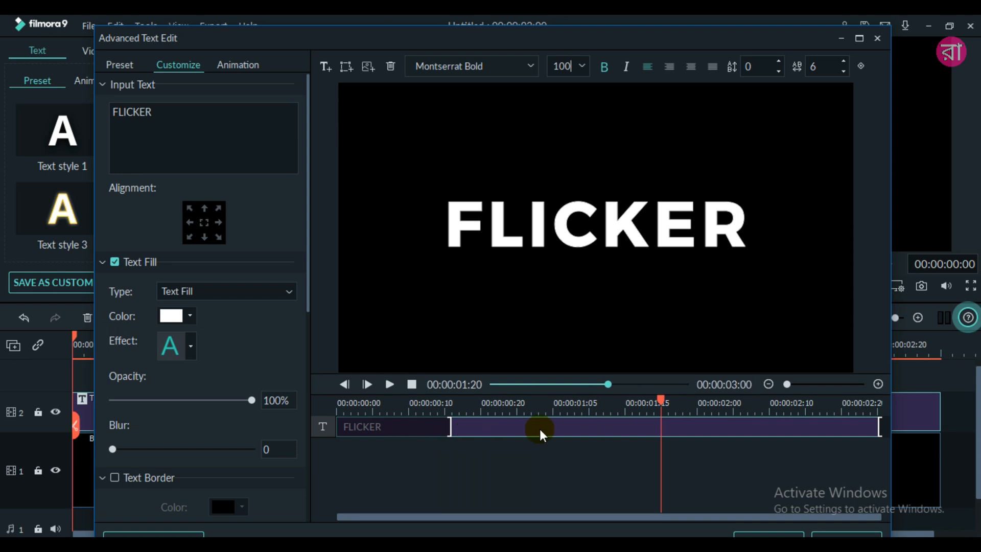
{"action": "left_click", "coordinate": [238, 66]}
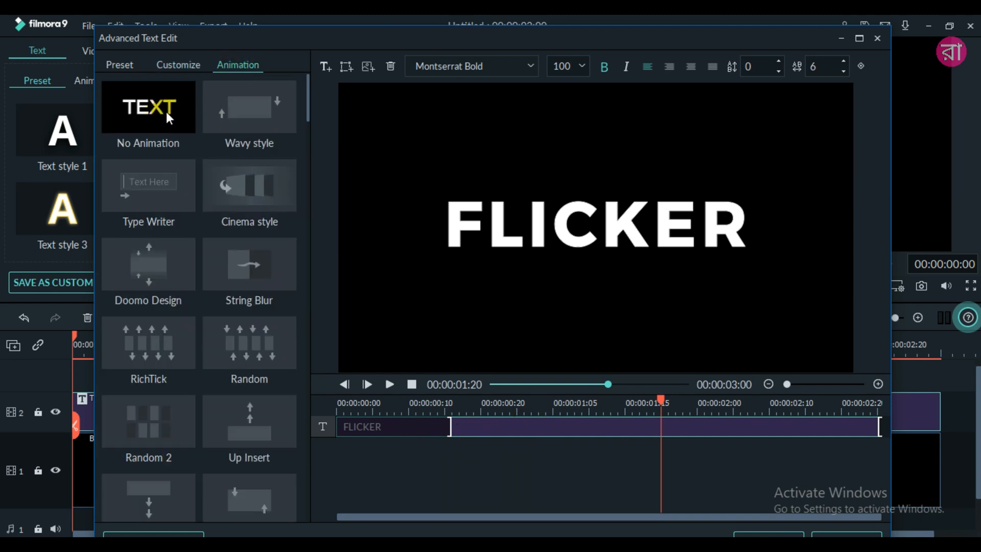
{"action": "double_click", "coordinate": [159, 109]}
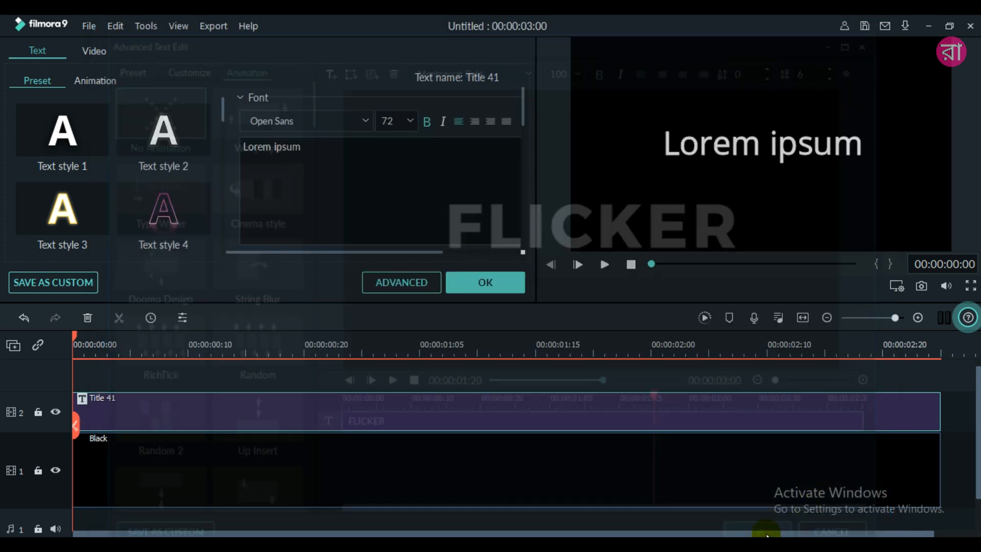
{"action": "left_click", "coordinate": [768, 534]}
{"action": "left_click", "coordinate": [477, 291]}
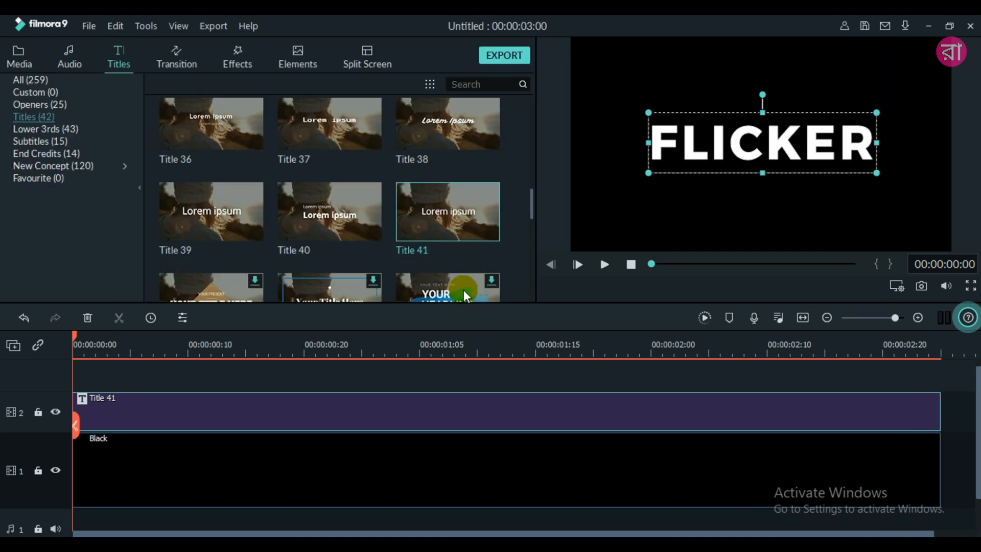
- Lock video track 1 and split the FLICKER title on track 2 at 00:00:00:18
{"action": "left_click", "coordinate": [75, 333]}
{"action": "left_click_drag", "start_coordinate": [84, 336], "coordinate": [308, 351]}
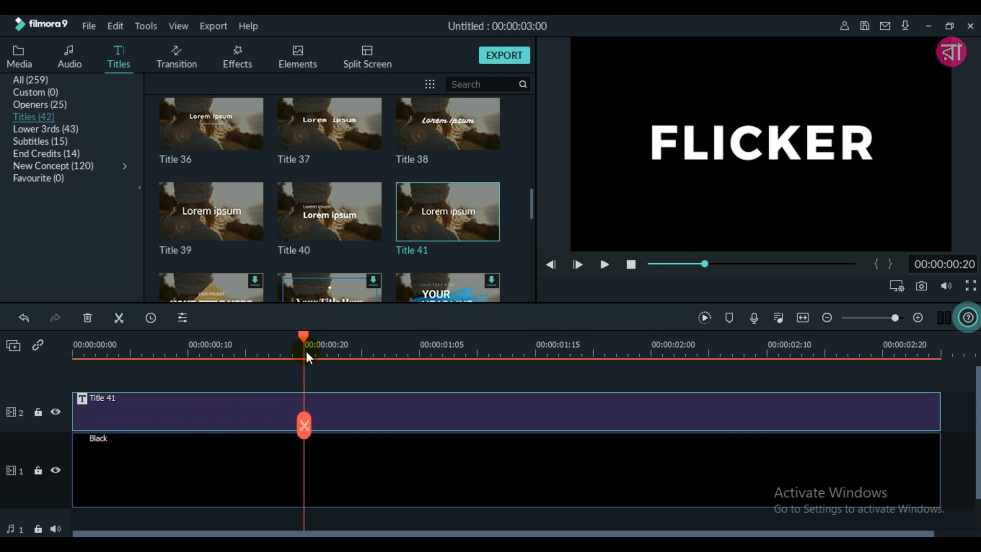
{"action": "key", "text": "Left"}
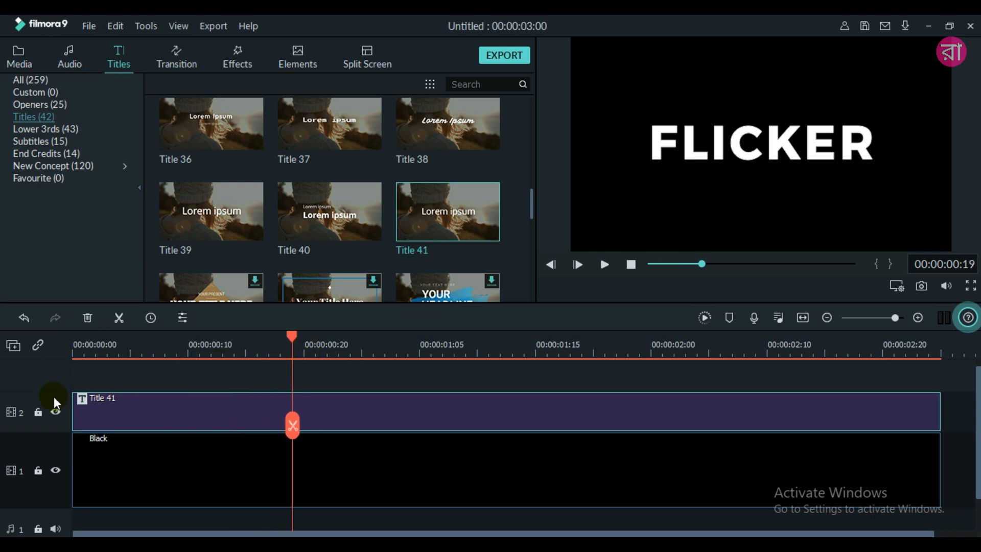
{"action": "left_click", "coordinate": [38, 470]}
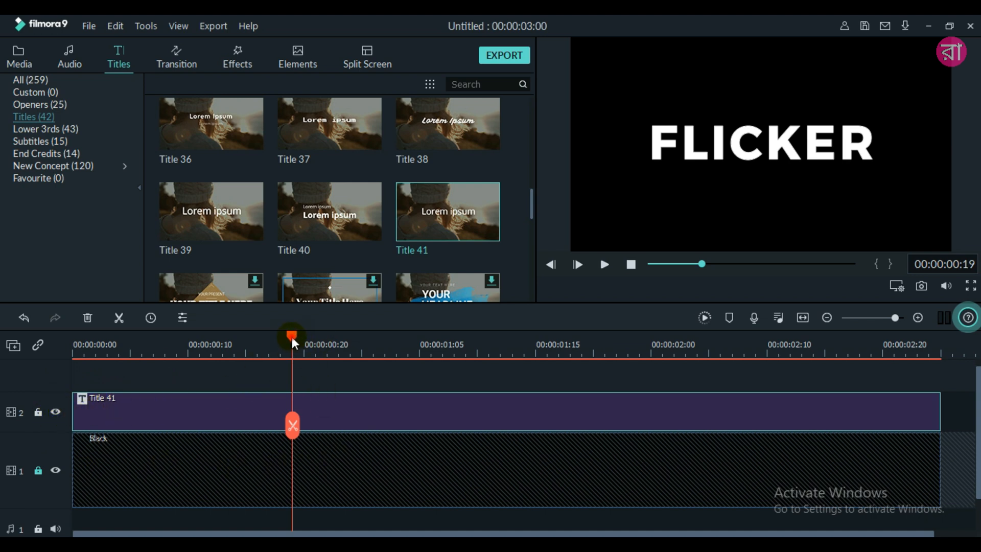
{"action": "left_click_drag", "start_coordinate": [292, 336], "coordinate": [285, 337]}
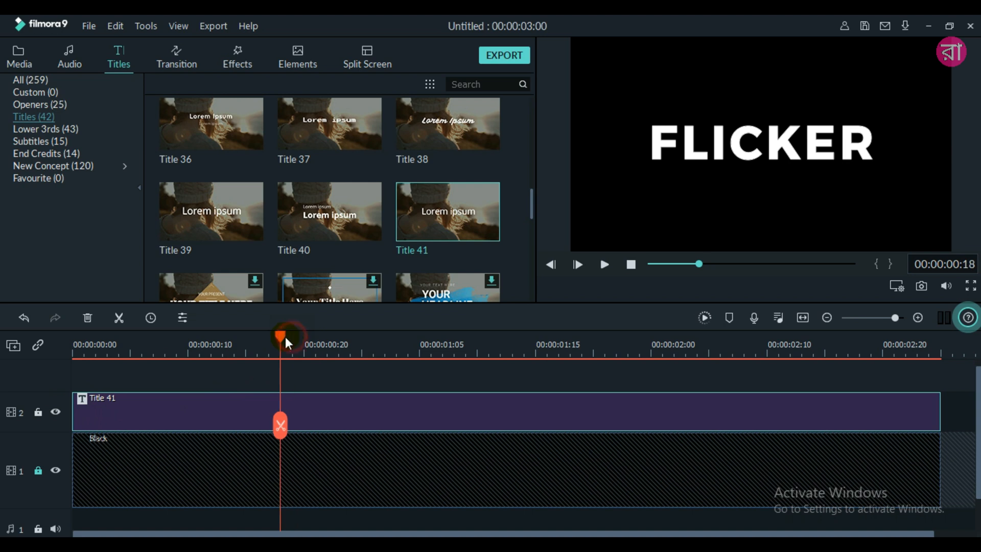
{"action": "left_click", "coordinate": [117, 315]}
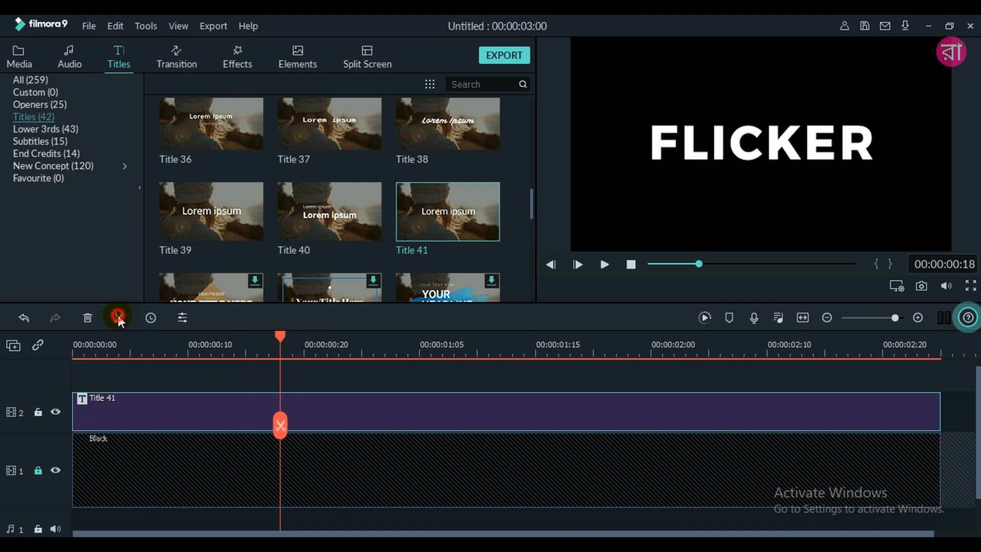
- Split the FLICKER title on track 2 frame by frame at 00:00:00:19, 00:00:00:20, 00:00:00:21 and 00:00:00:22
{"action": "left_click", "coordinate": [577, 264]}
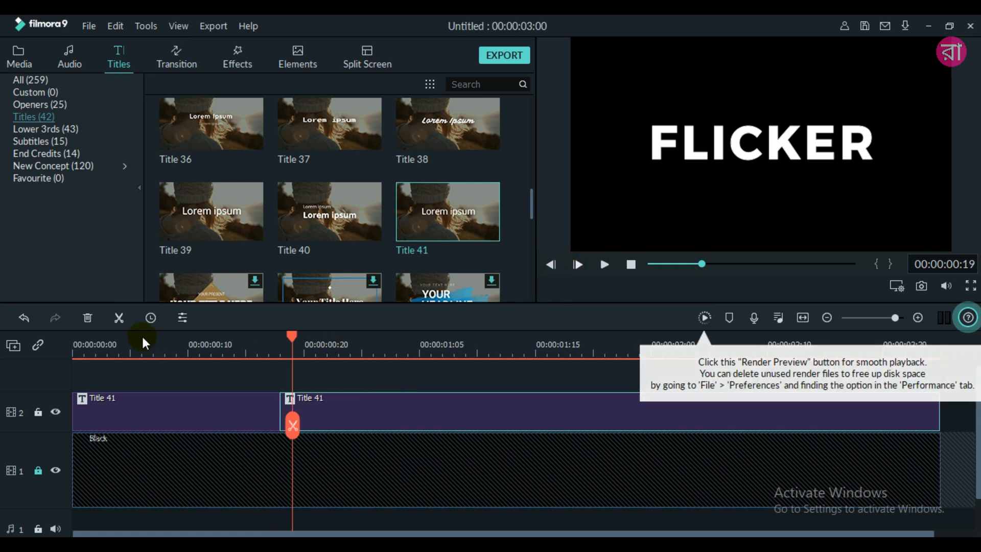
{"action": "left_click", "coordinate": [120, 315]}
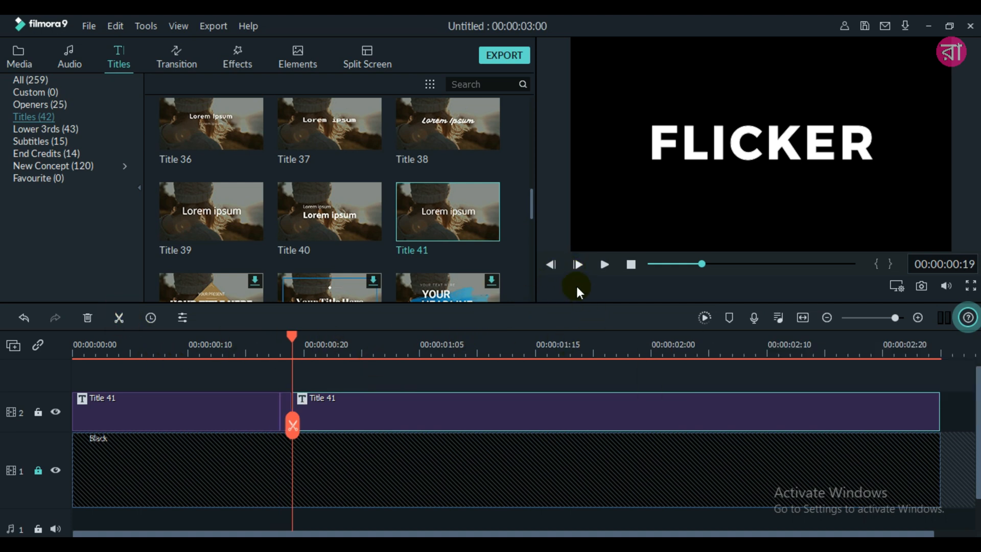
{"action": "left_click", "coordinate": [576, 263]}
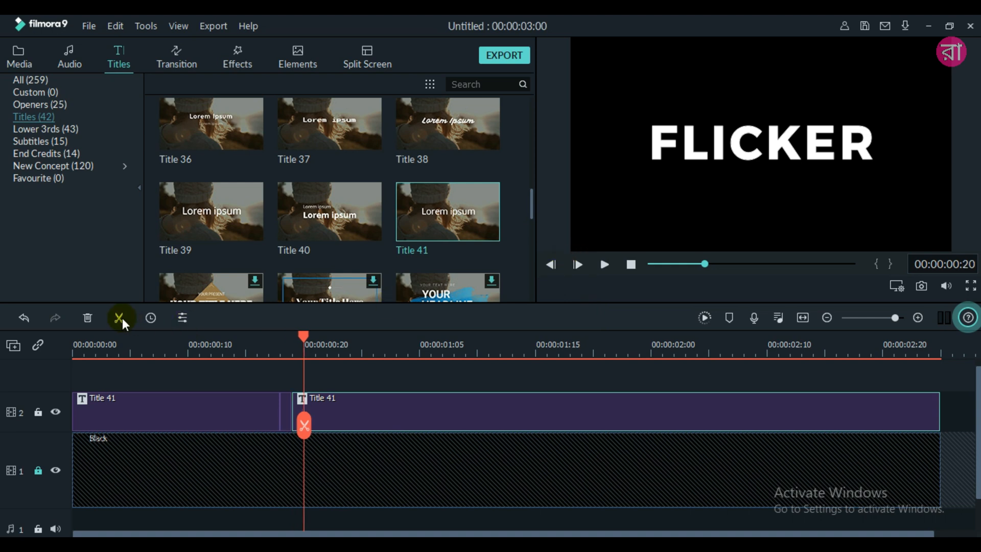
{"action": "left_click", "coordinate": [117, 316]}
{"action": "left_click", "coordinate": [578, 263]}
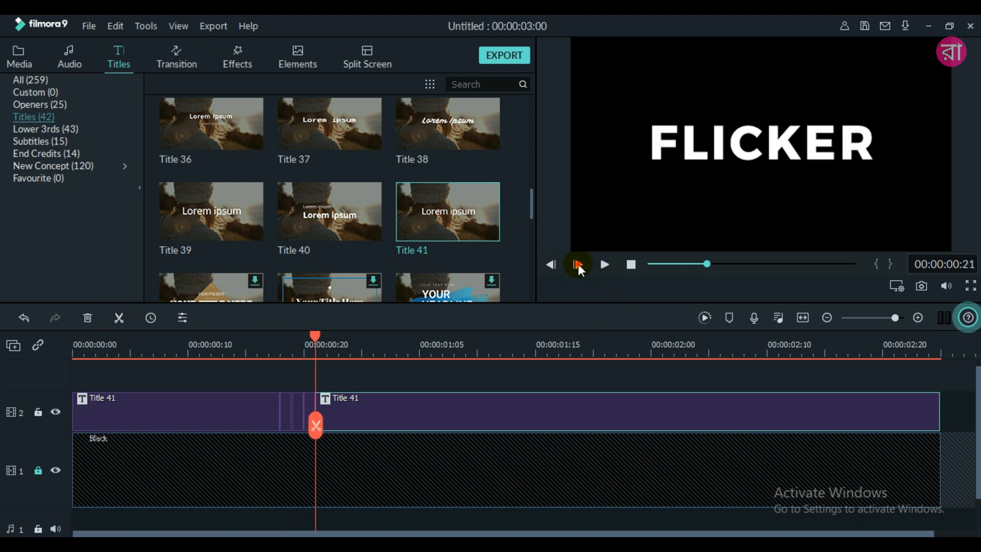
{"action": "left_click", "coordinate": [578, 264]}
{"action": "left_click", "coordinate": [119, 318]}
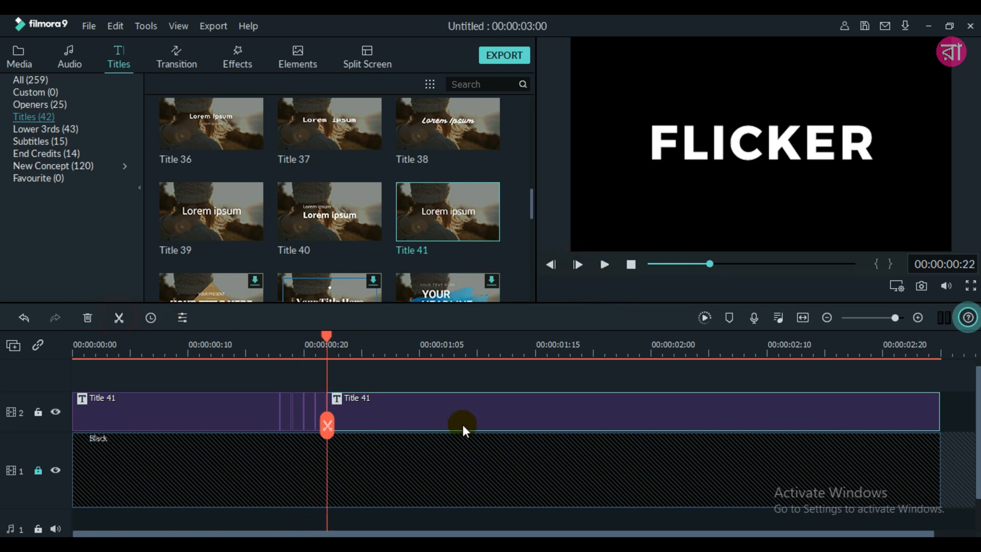
- Split the remaining long FLICKER title piece at 00:00:00:23, 00:00:00:24 and 00:00:01:00
{"action": "left_click", "coordinate": [587, 272]}
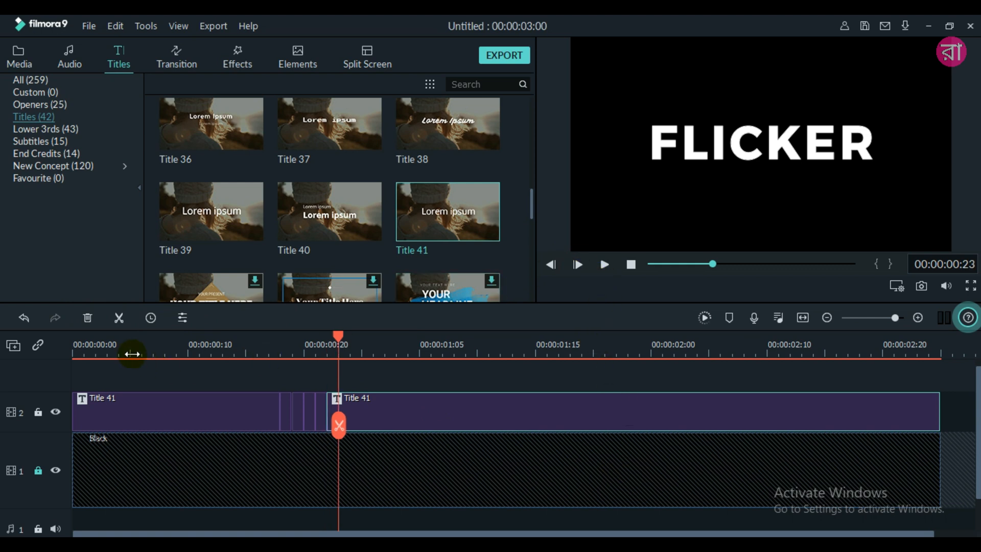
{"action": "left_click", "coordinate": [119, 318]}
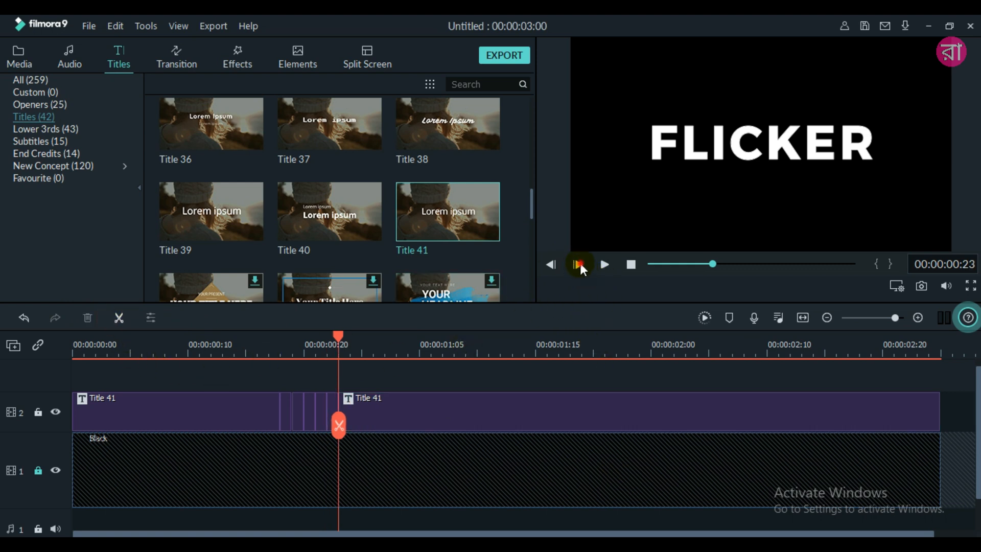
{"action": "left_click", "coordinate": [579, 262]}
{"action": "left_click", "coordinate": [118, 317]}
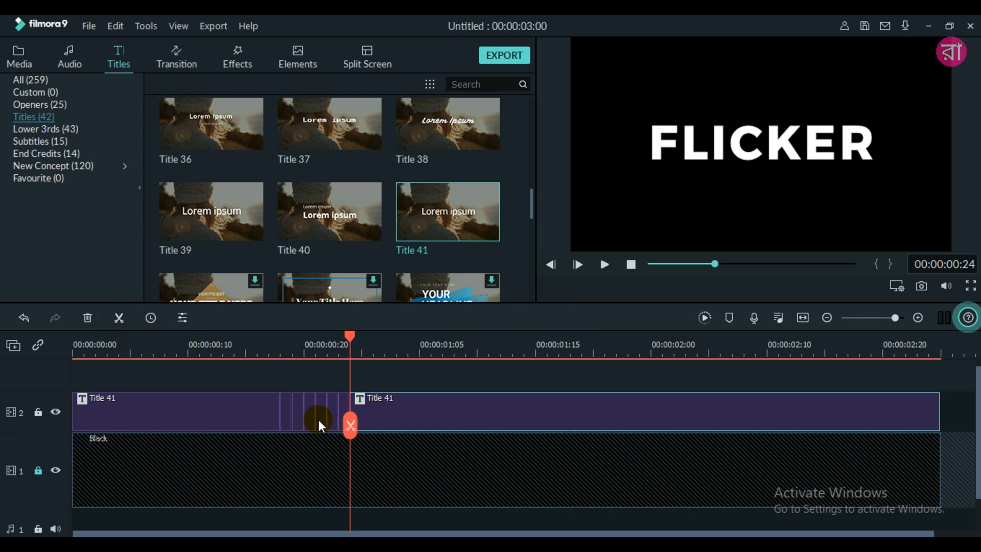
{"action": "left_click", "coordinate": [474, 328]}
{"action": "left_click", "coordinate": [578, 263]}
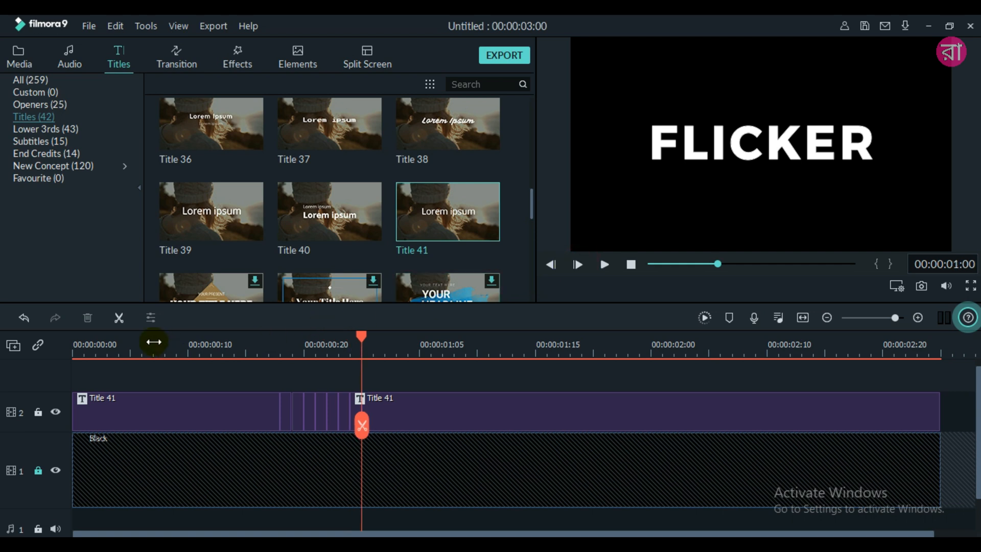
{"action": "left_click", "coordinate": [117, 318]}
{"action": "left_click", "coordinate": [427, 398]}
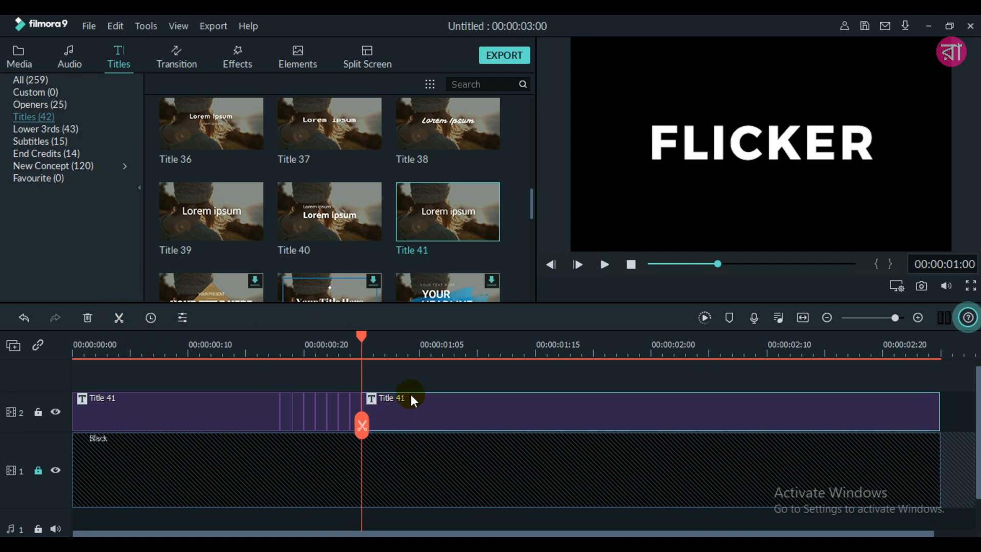
- Turn off auto ripple and delete every second one-frame title piece, at frames 18, 20, 22 and 24, leaving gaps
{"action": "left_click", "coordinate": [38, 346]}
{"action": "left_click", "coordinate": [285, 411]}
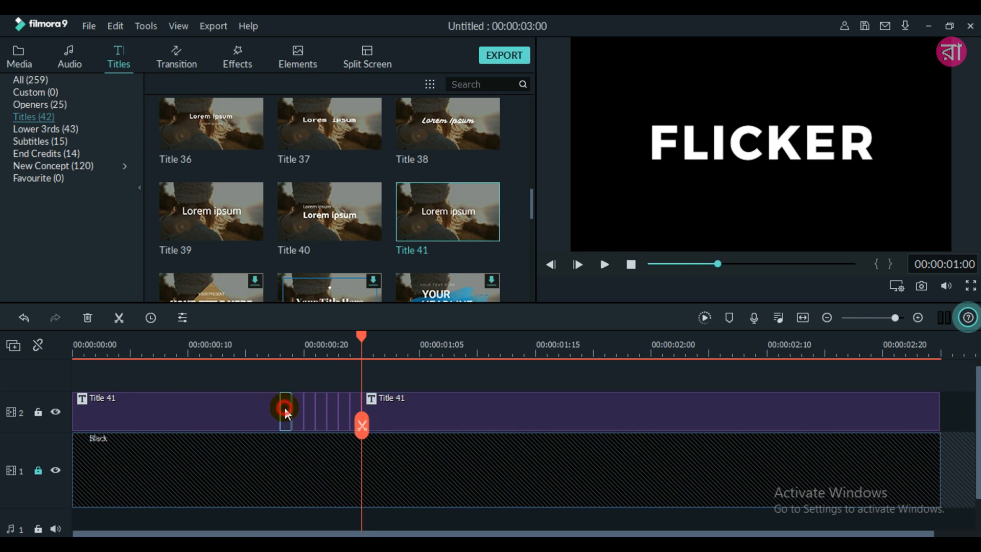
{"action": "left_click", "coordinate": [90, 316]}
{"action": "left_click", "coordinate": [311, 408]}
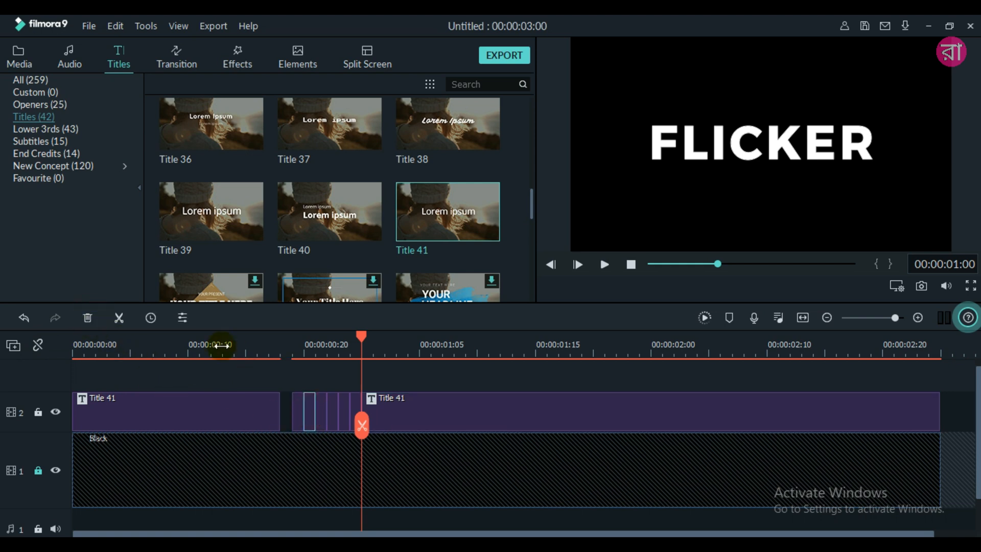
{"action": "left_click", "coordinate": [89, 317]}
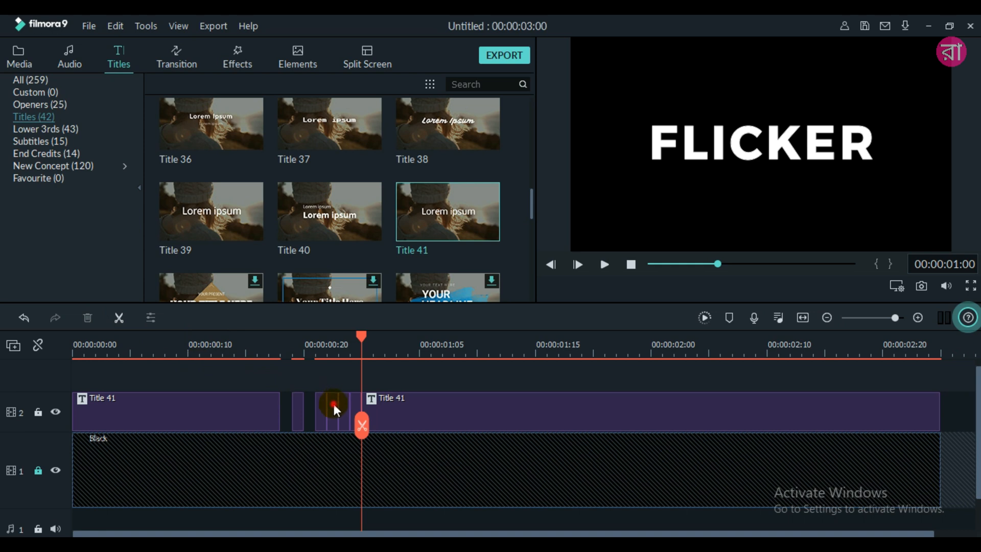
{"action": "left_click", "coordinate": [333, 405]}
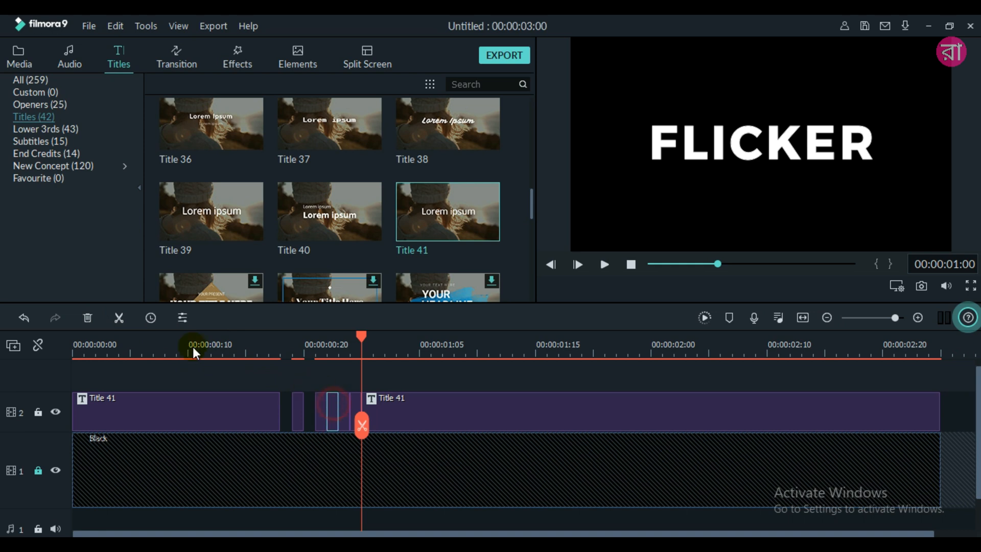
{"action": "left_click", "coordinate": [90, 315]}
{"action": "left_click", "coordinate": [354, 405]}
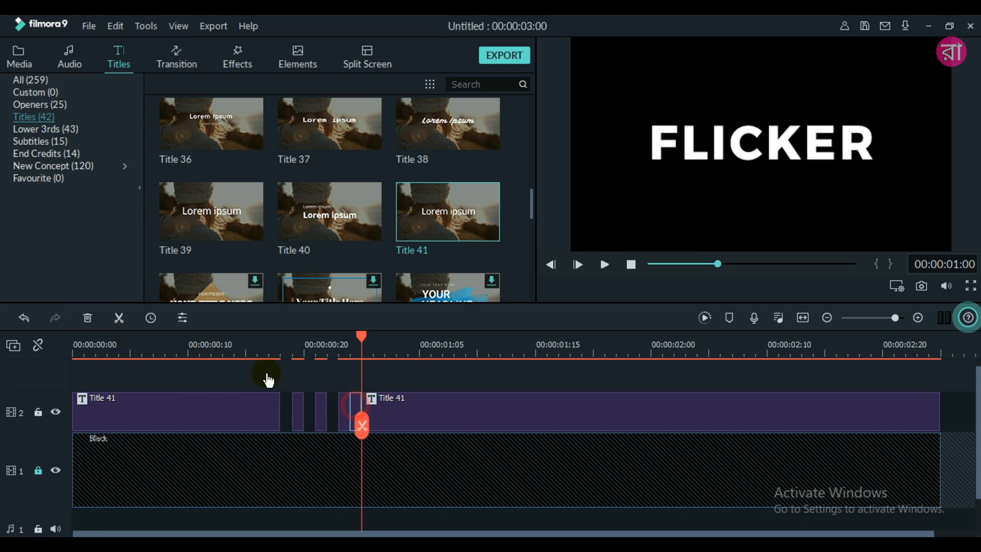
{"action": "left_click", "coordinate": [84, 317]}
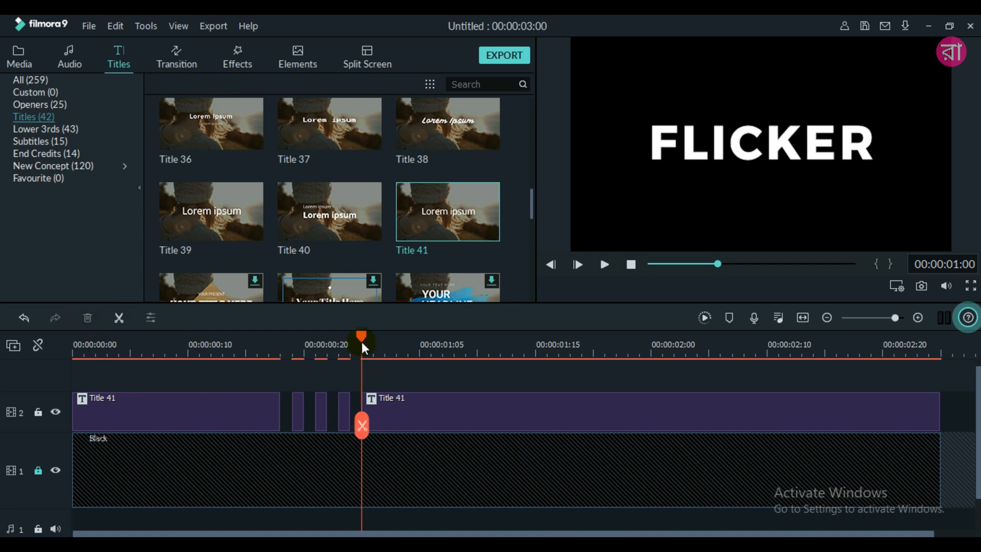
- Move the playhead to about 00:00:02:01 over the remaining long title piece on track 2
{"action": "left_click_drag", "start_coordinate": [361, 338], "coordinate": [667, 348]}
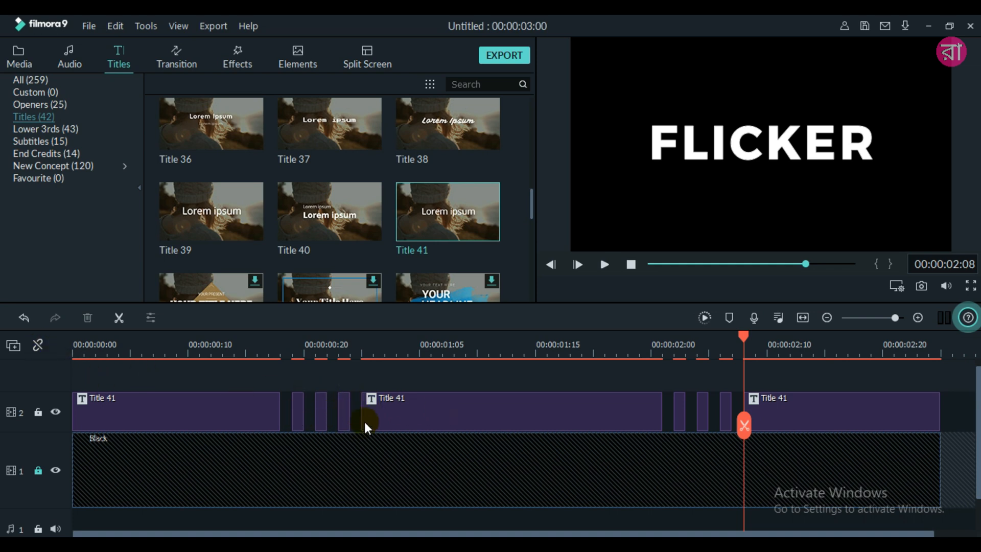
- Play the flickering title twice from the start of the timeline and unlock video track 1
{"action": "left_click", "coordinate": [85, 350]}
{"action": "left_click", "coordinate": [604, 264]}
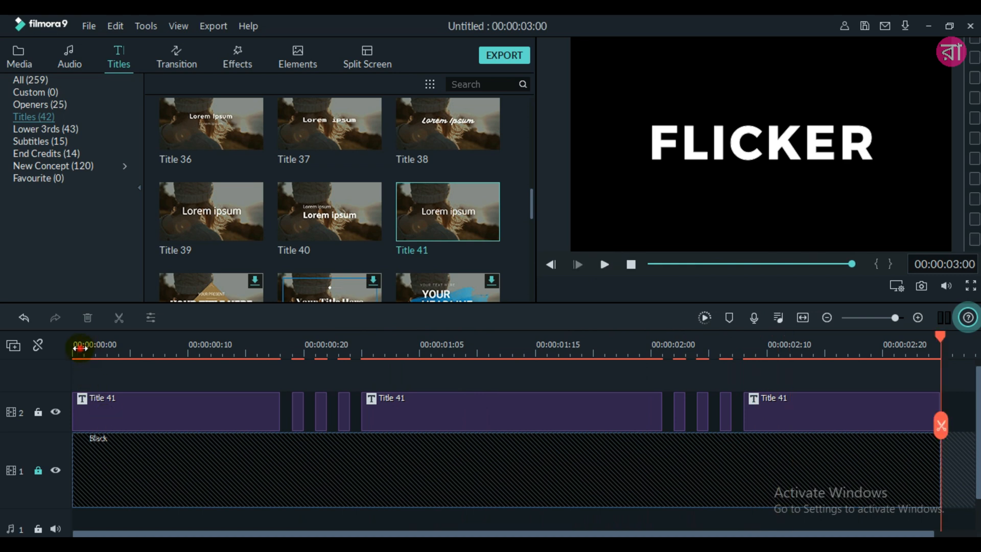
{"action": "left_click", "coordinate": [80, 349]}
{"action": "left_click", "coordinate": [604, 264]}
{"action": "left_click", "coordinate": [38, 471]}
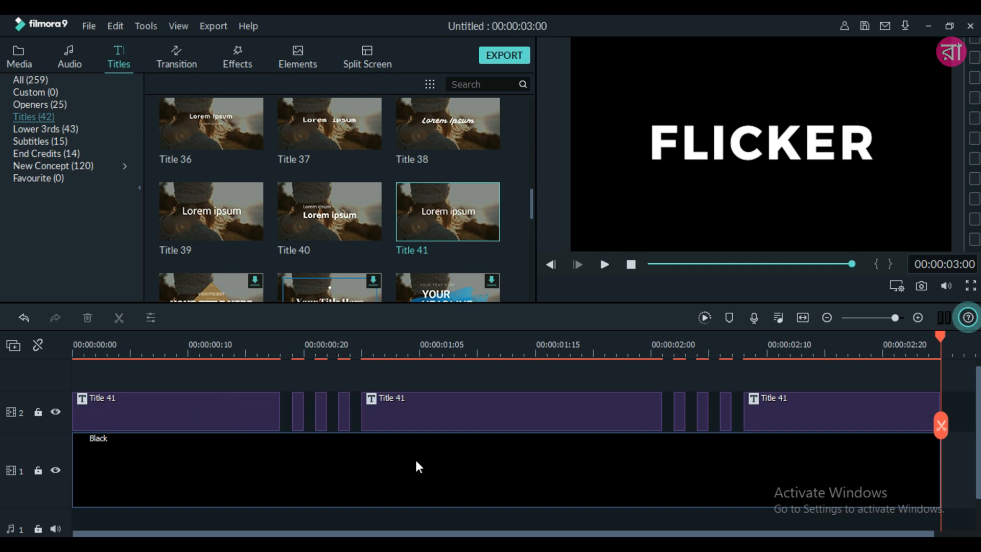